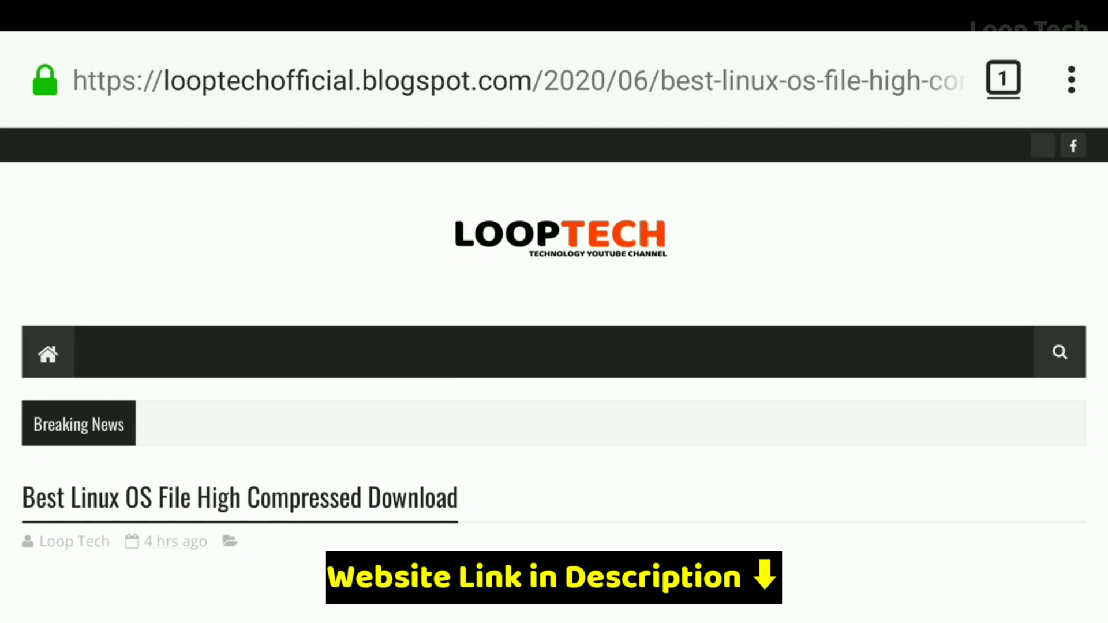
Look through the Linux OS downloads on the page and open the Kali Linux 2020.1 OS file page
scroll(554, 346, "down", 9)
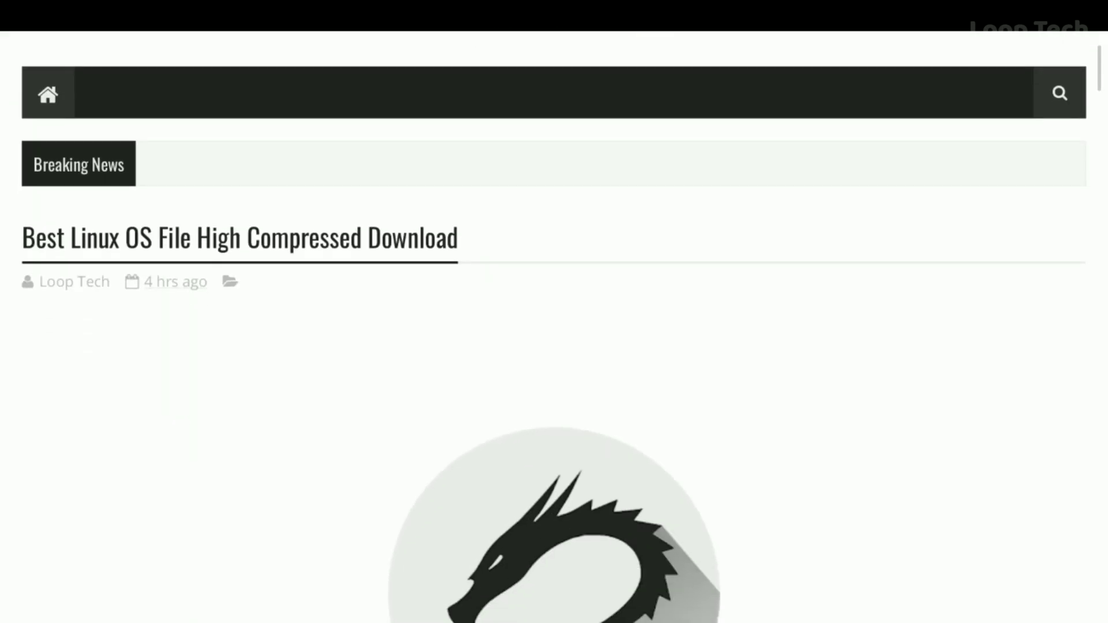
scroll(554, 346, "down", 14)
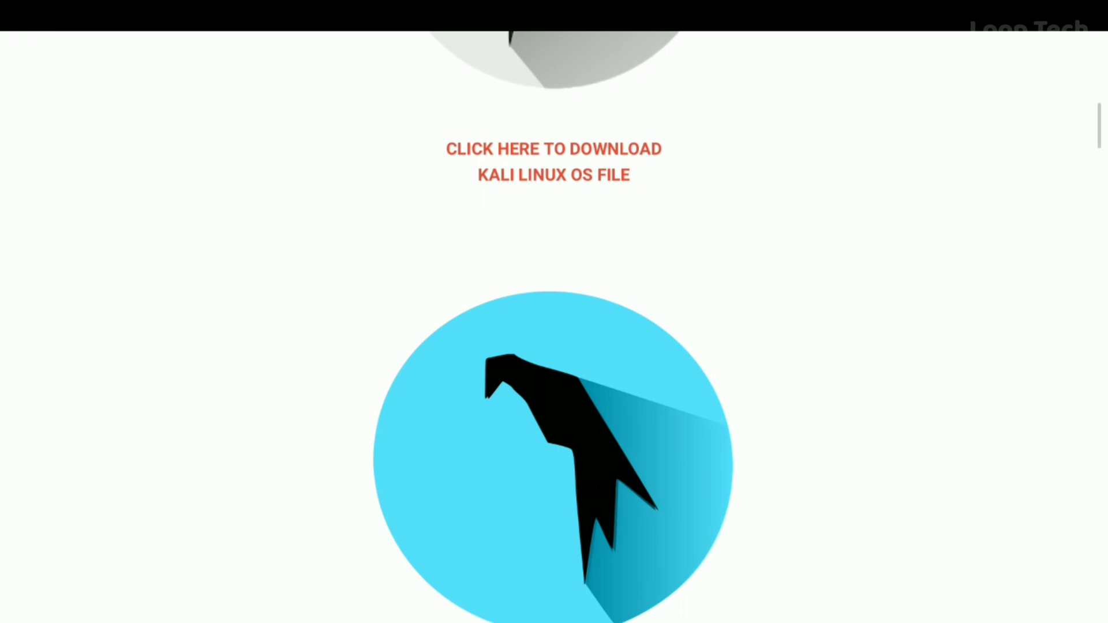
scroll(554, 346, "down", 14)
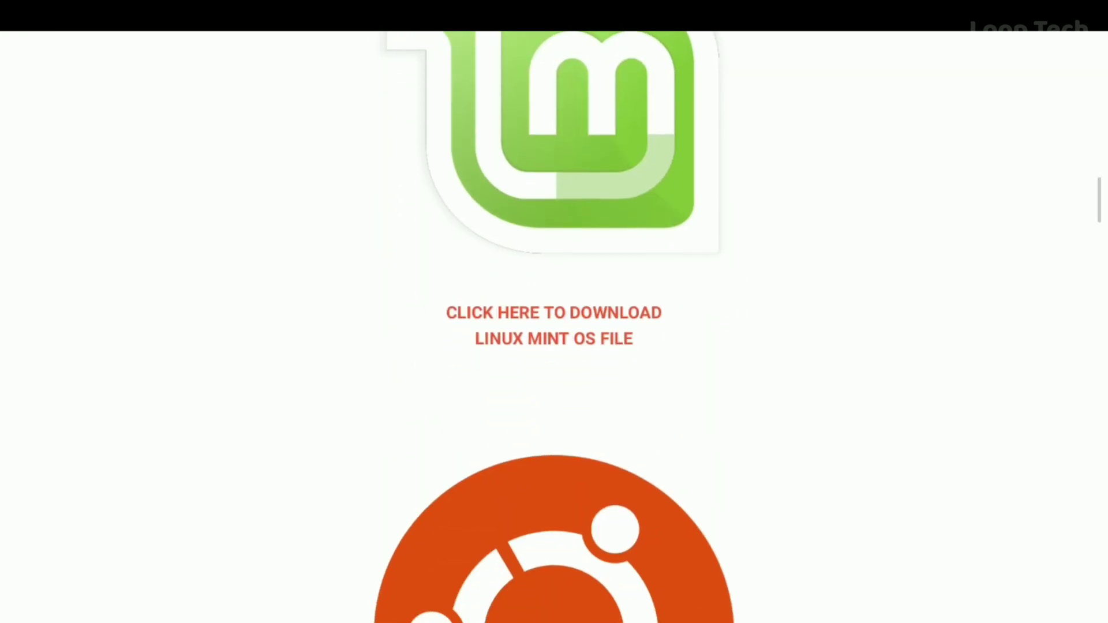
scroll(554, 346, "up", 20)
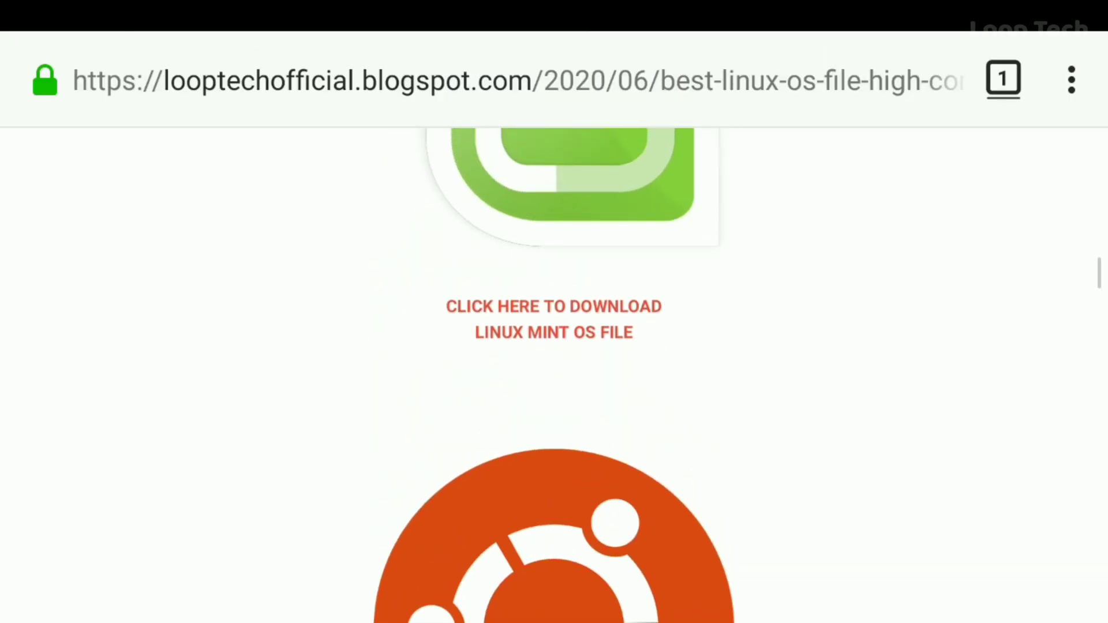
scroll(554, 347, "up", 3)
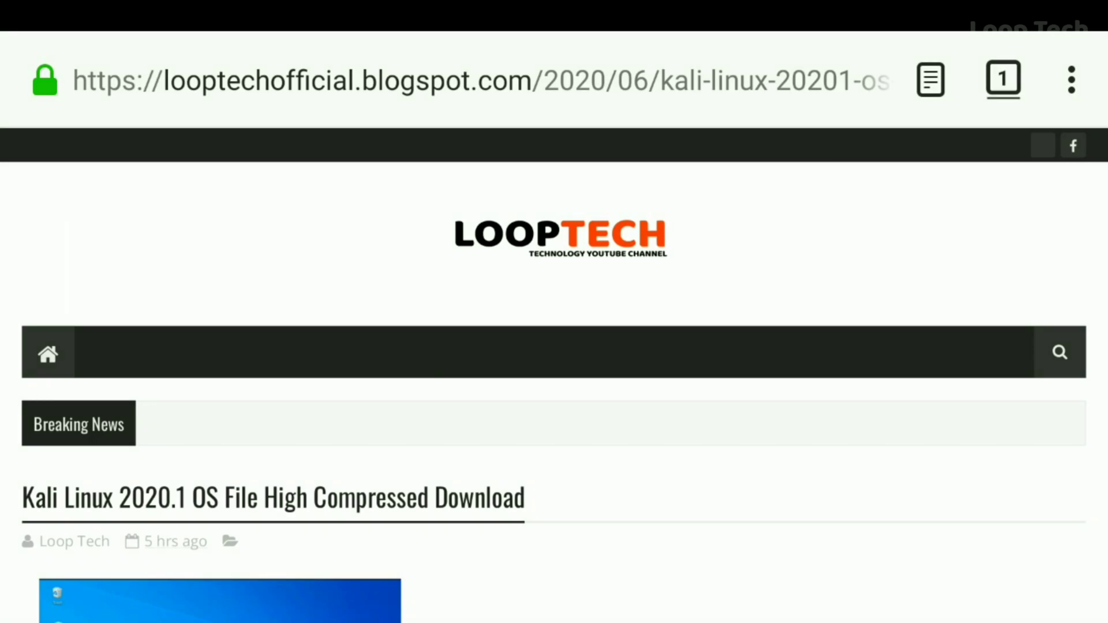
Download Part 01 (500 MB) of the Kali Linux 2020.1 file from Google Drive, accepting the download without a virus scan
scroll(554, 375, "down", 10)
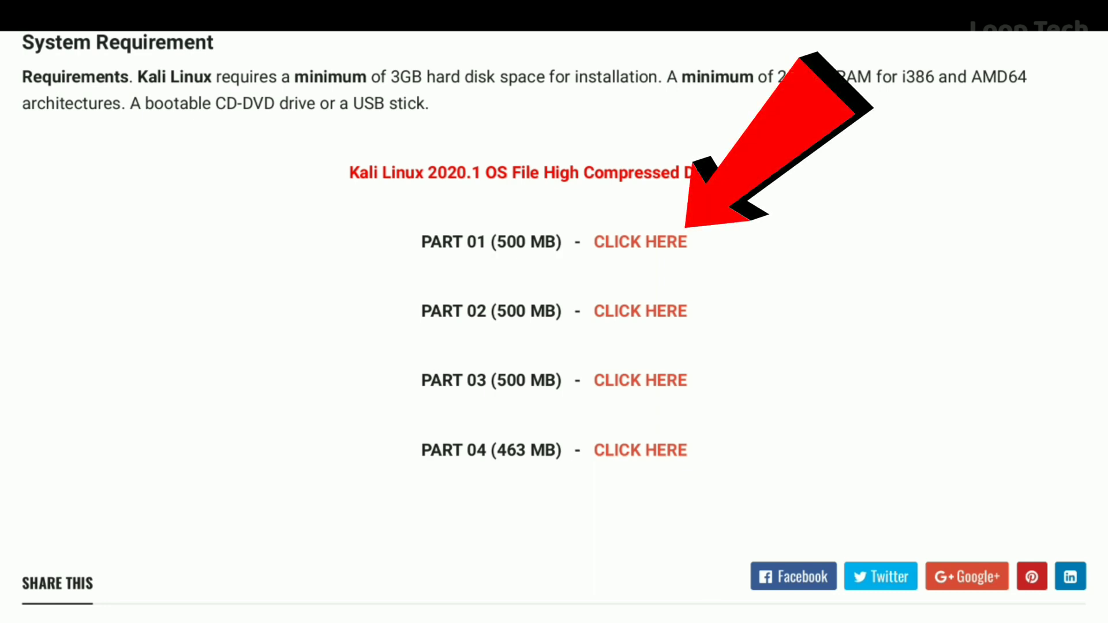
left_click(640, 241)
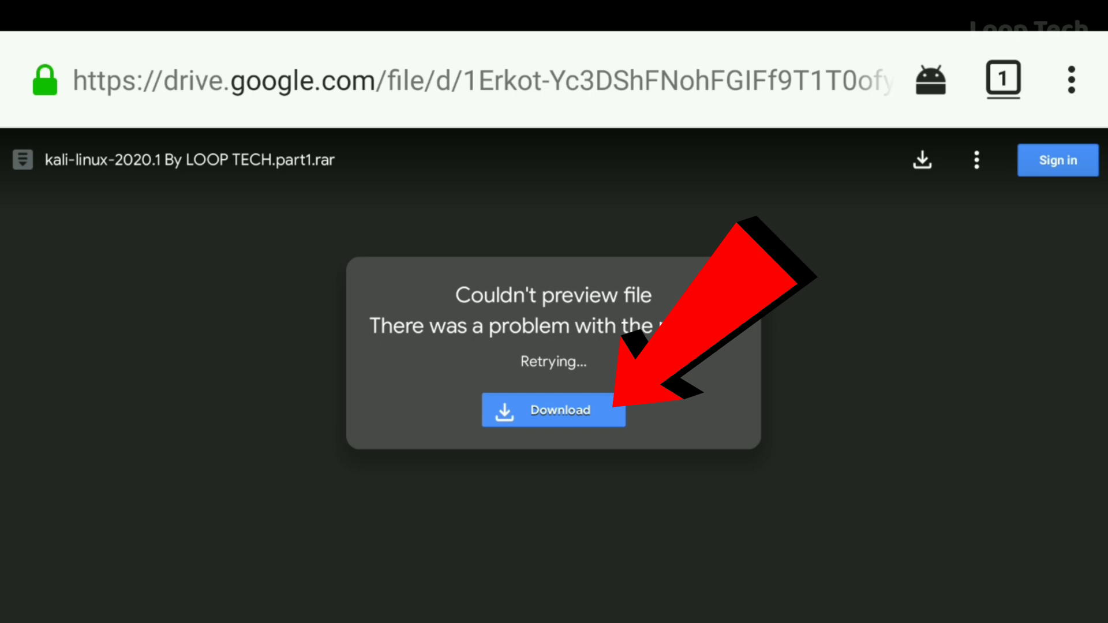
left_click(553, 410)
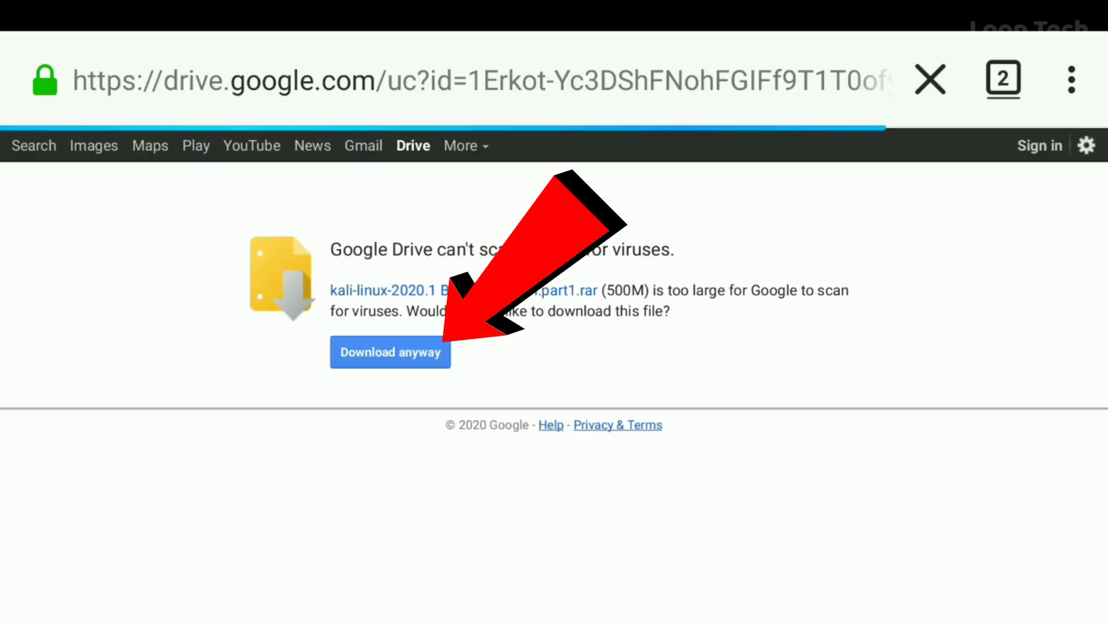
left_click(390, 352)
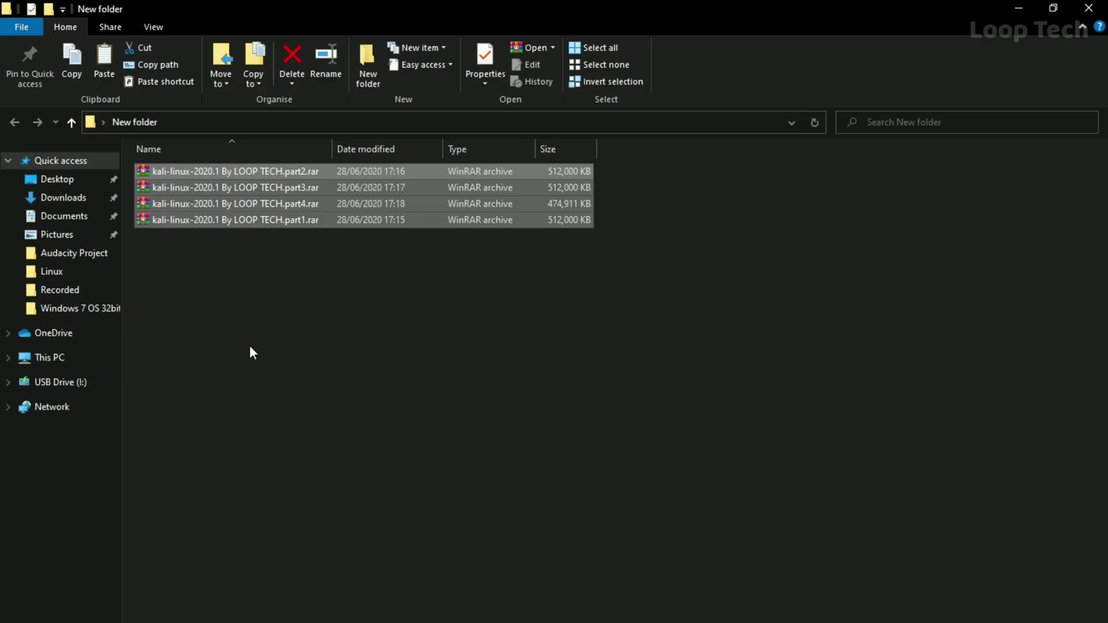
In File Explorer, extract all four kali-linux-2020.1 RAR parts together into the current folder
left_click(310, 325)
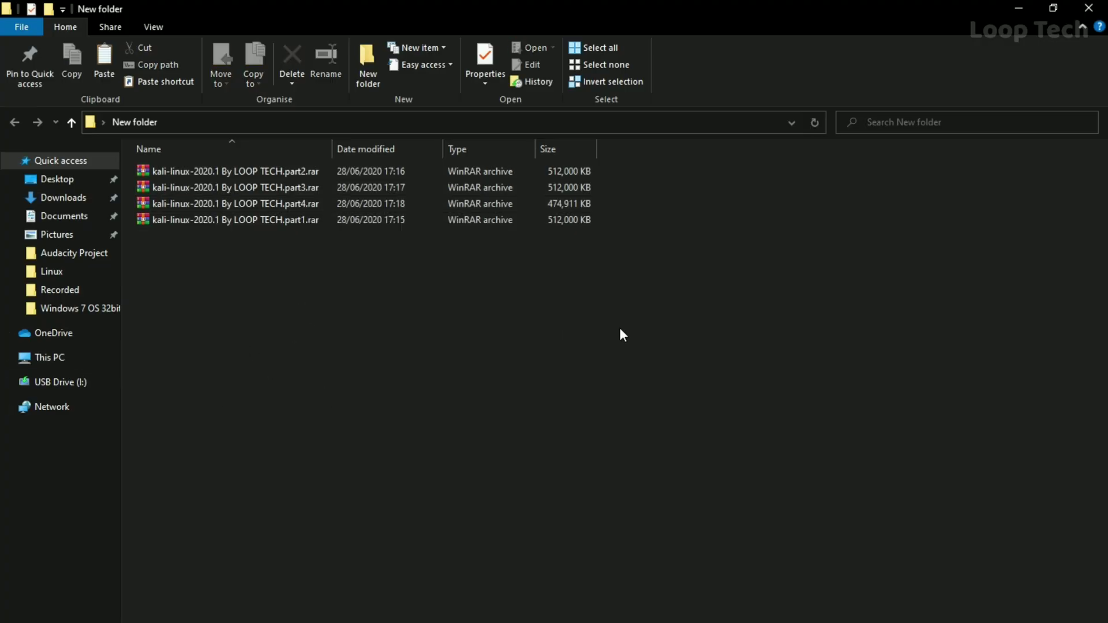
left_click_drag(619, 327, 334, 173)
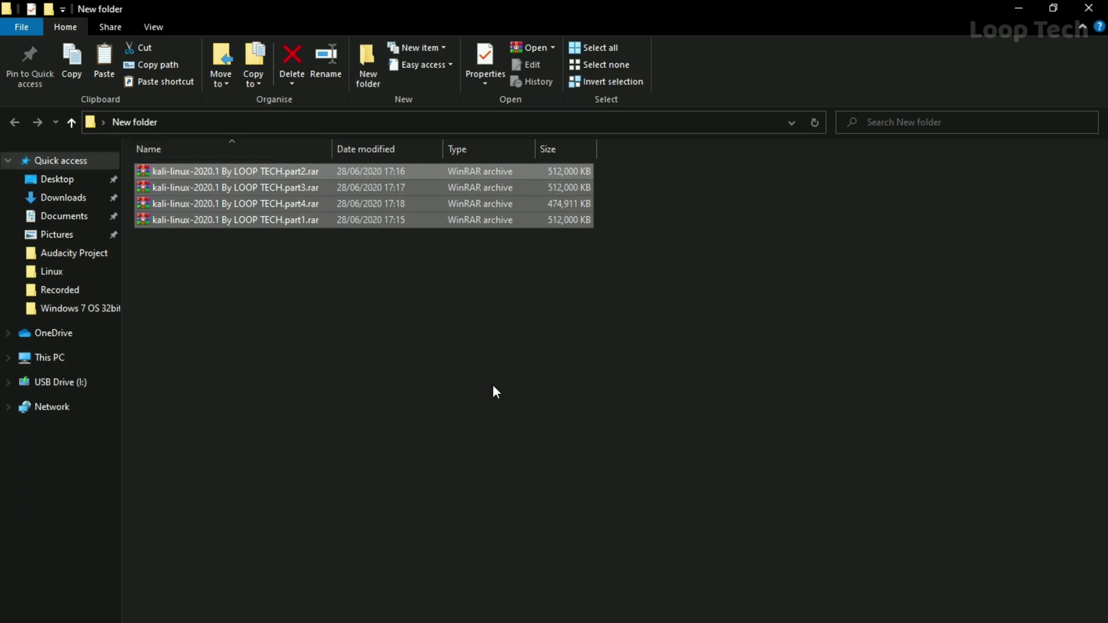
left_click(270, 312)
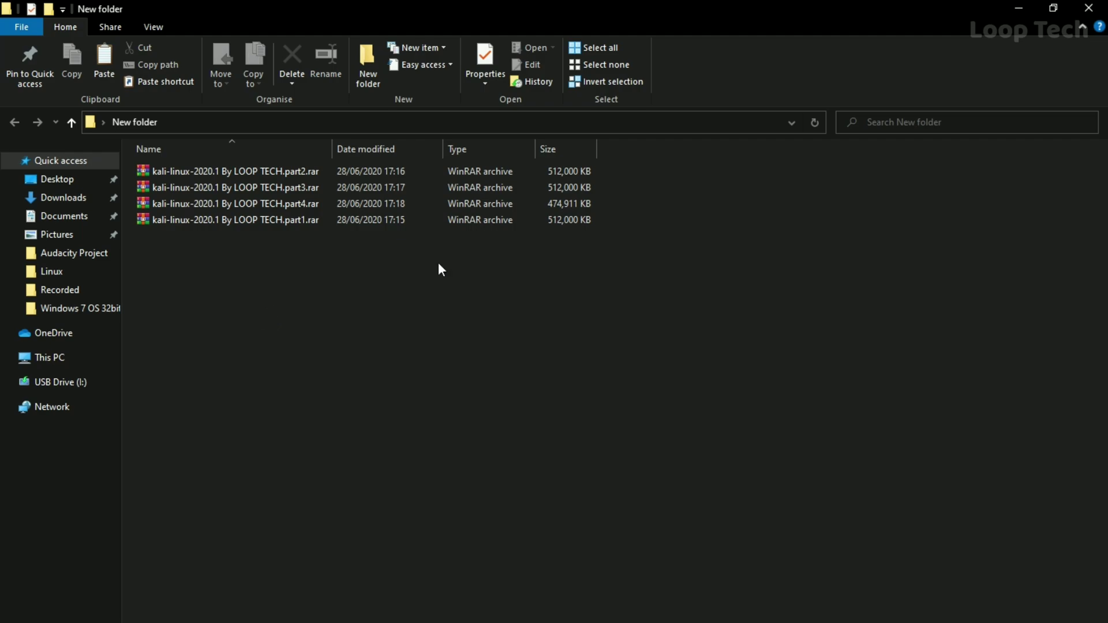
left_click_drag(510, 291, 255, 163)
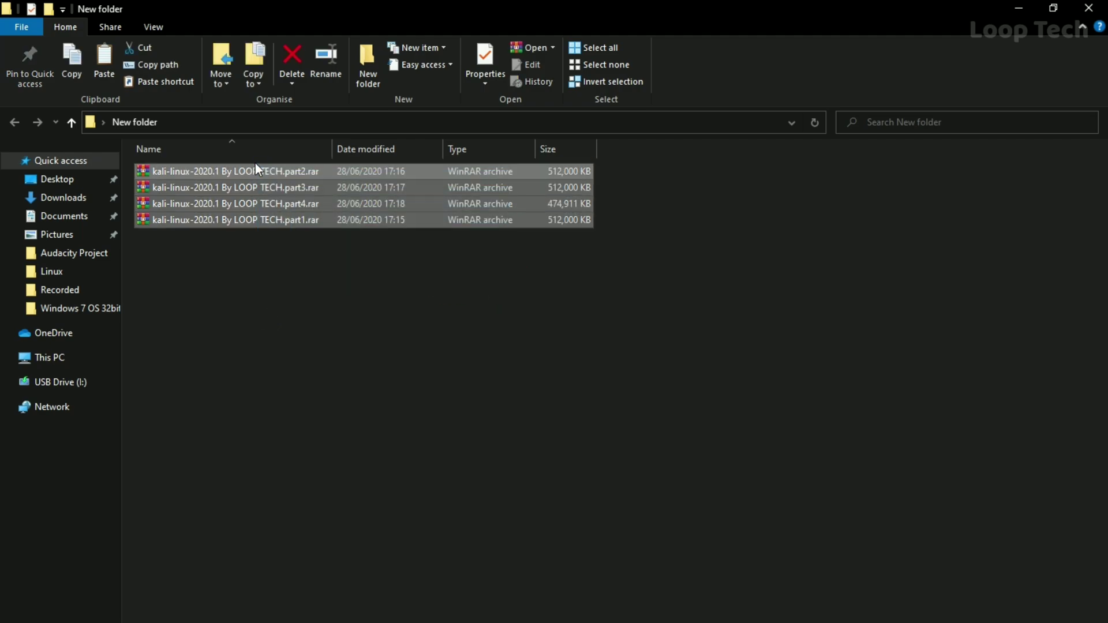
right_click(299, 195)
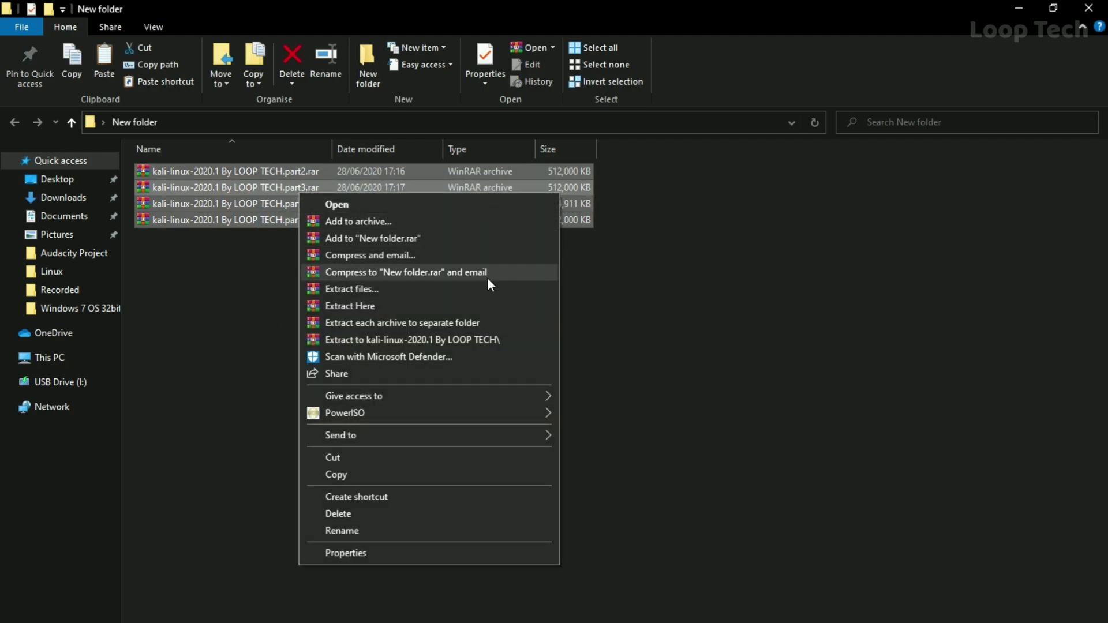
left_click(437, 307)
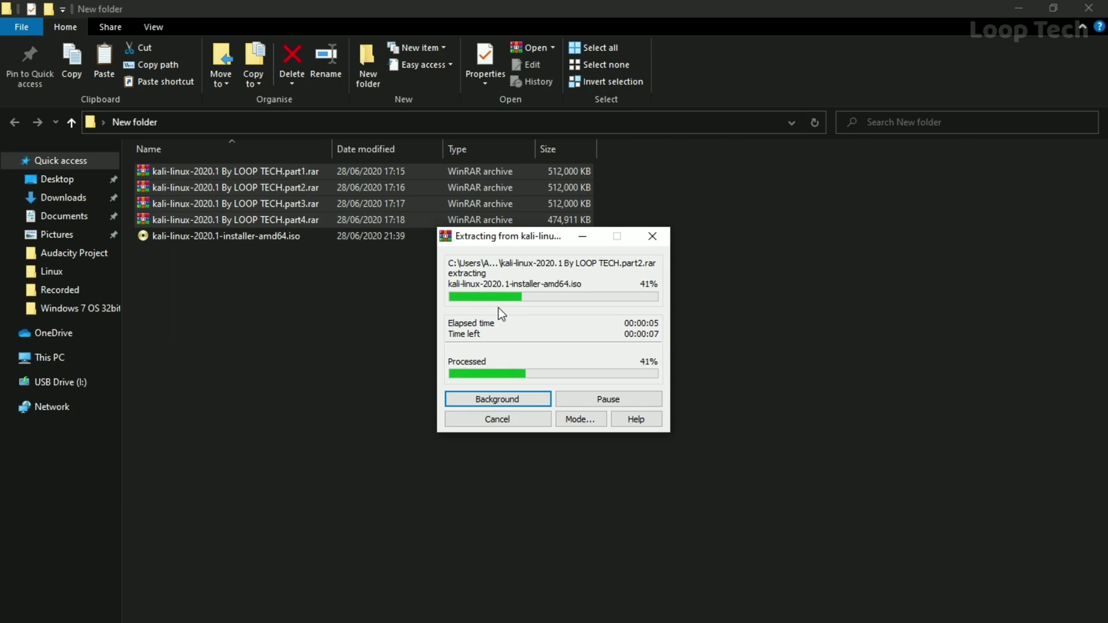
left_click(268, 261)
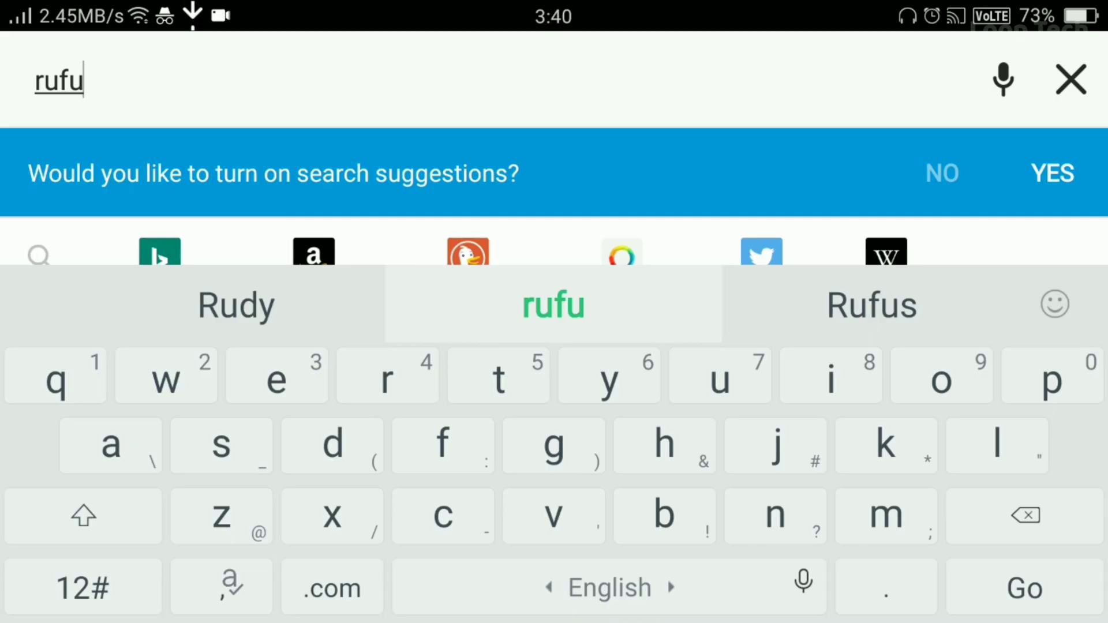
In the phone's browser, search the web for "rufus download"
type("s d")
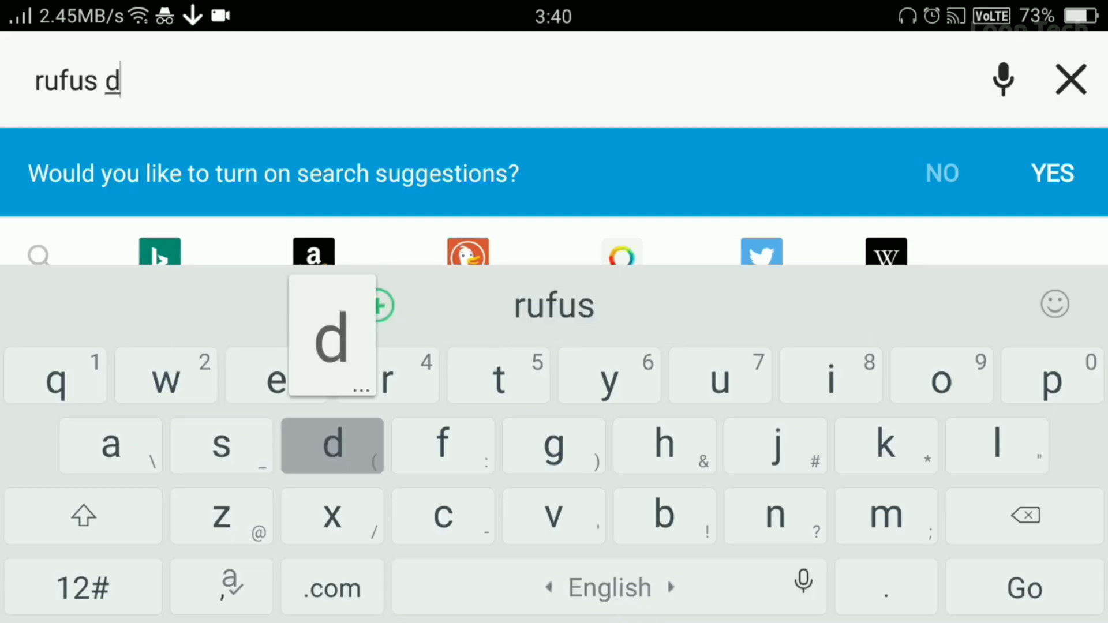
type("owb")
key("BackSpace")
type("nloa")
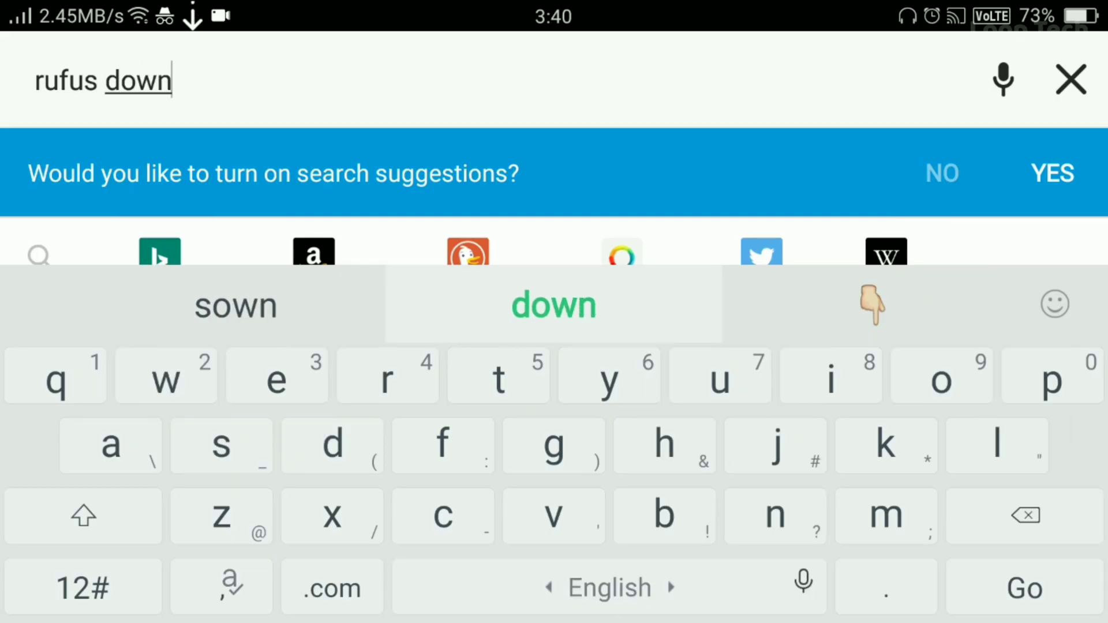
type("d")
key("Return")
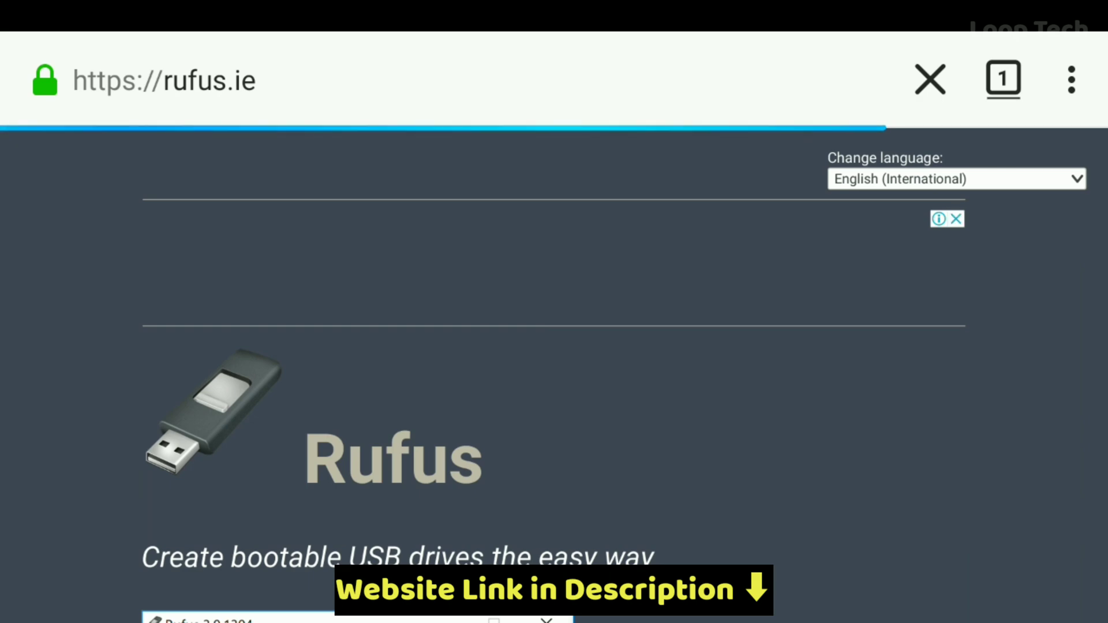
Download Rufus 3.11 from the Download section of the rufus.ie page
scroll(554, 375, "down", 15)
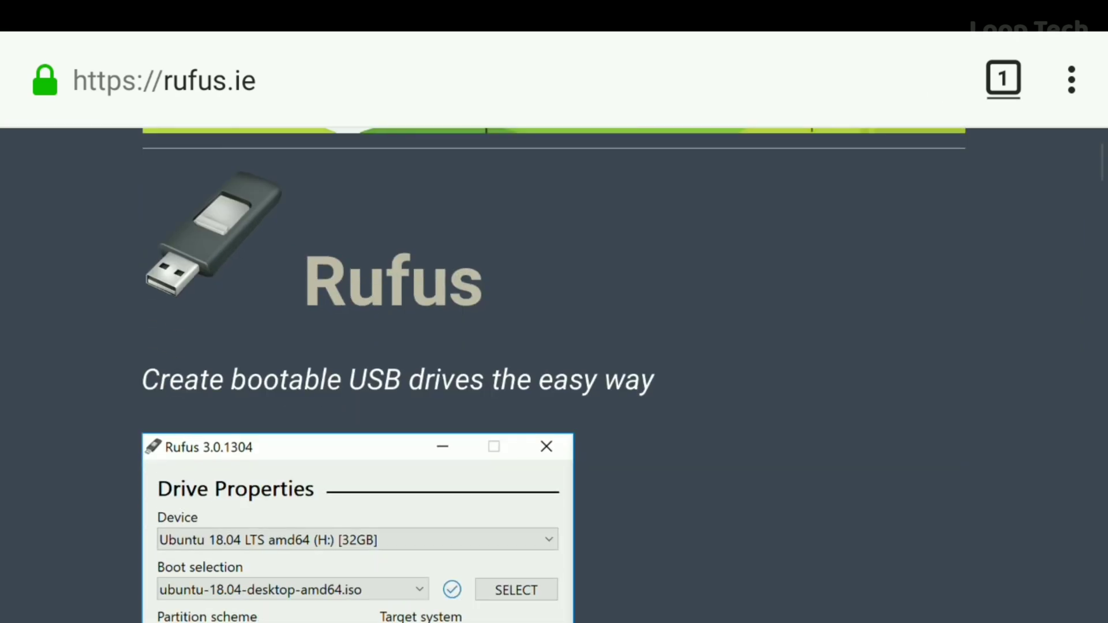
scroll(554, 375, "down", 3)
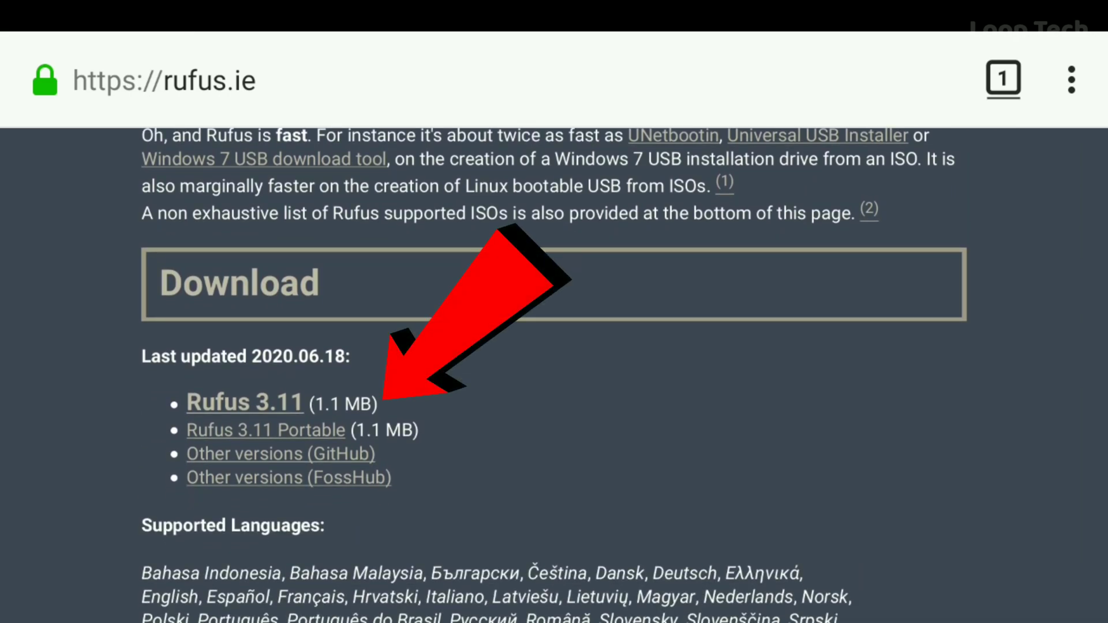
left_click(244, 402)
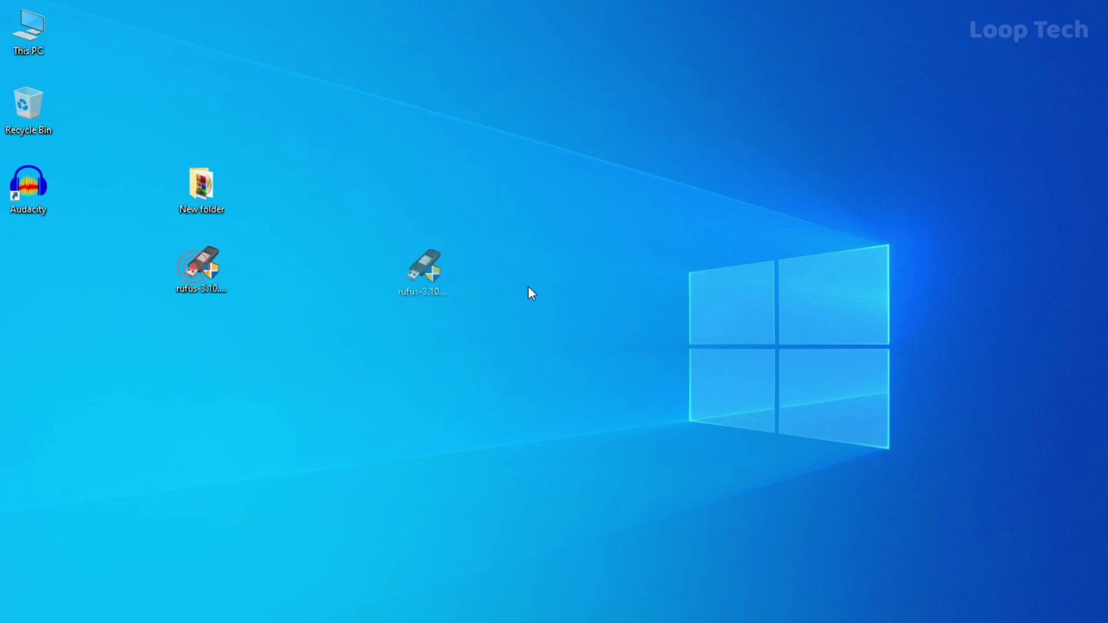
On the PC desktop, move the rufus-3.10.exe icon to an empty area and launch the program
left_click_drag(527, 291, 594, 438)
left_click_drag(507, 228, 597, 348)
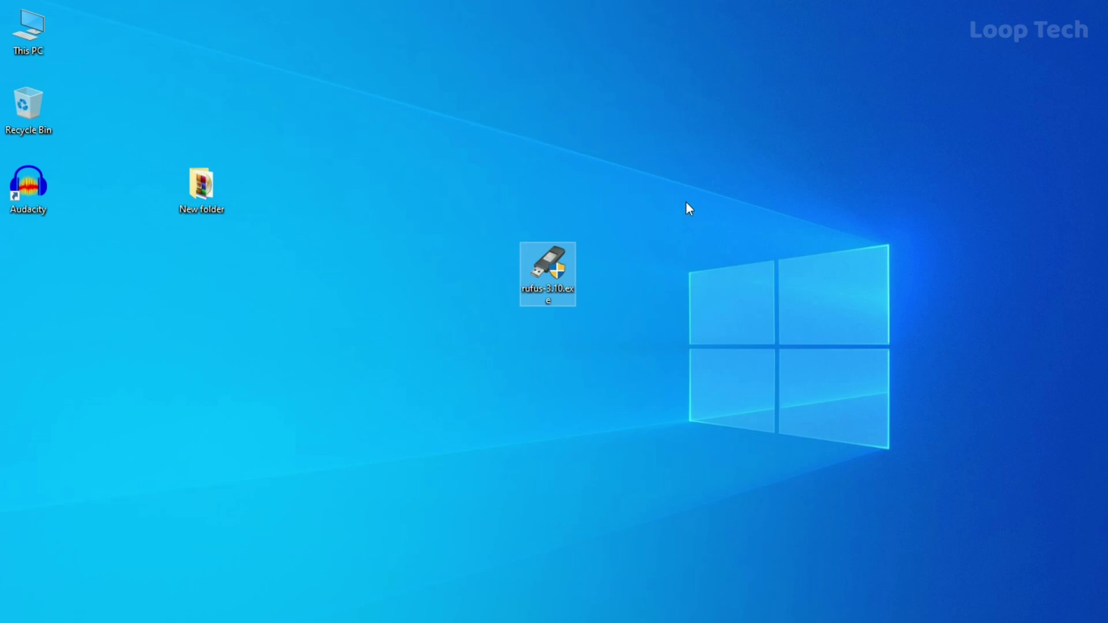
right_click(546, 279)
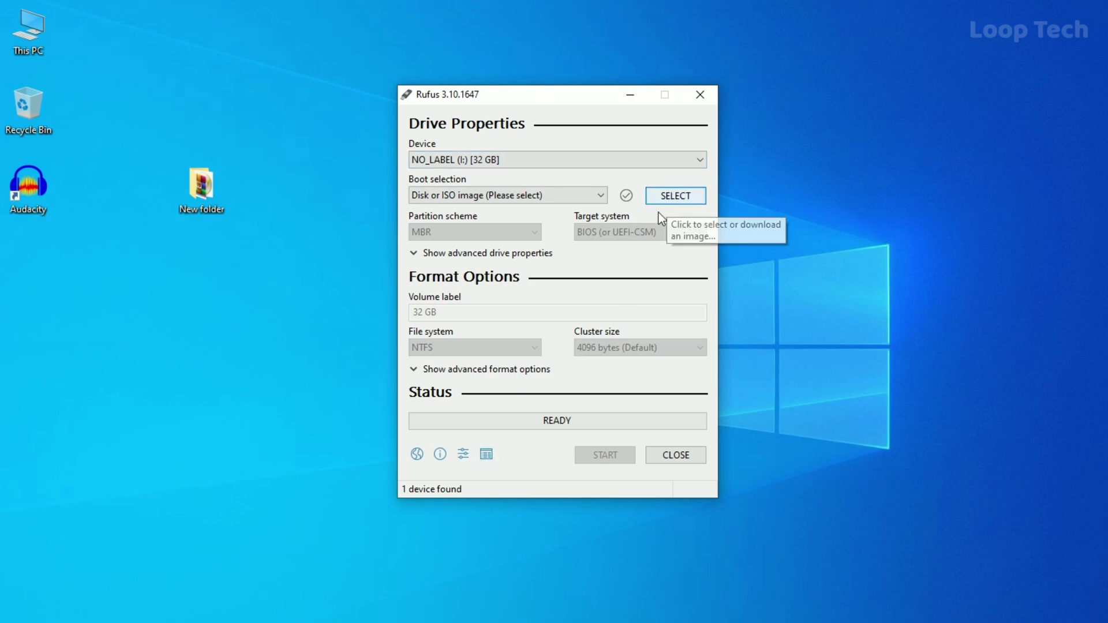
Load kali-linux-2020.1-installer-amd64.iso from the desktop's New folder as the boot image
left_click(676, 195)
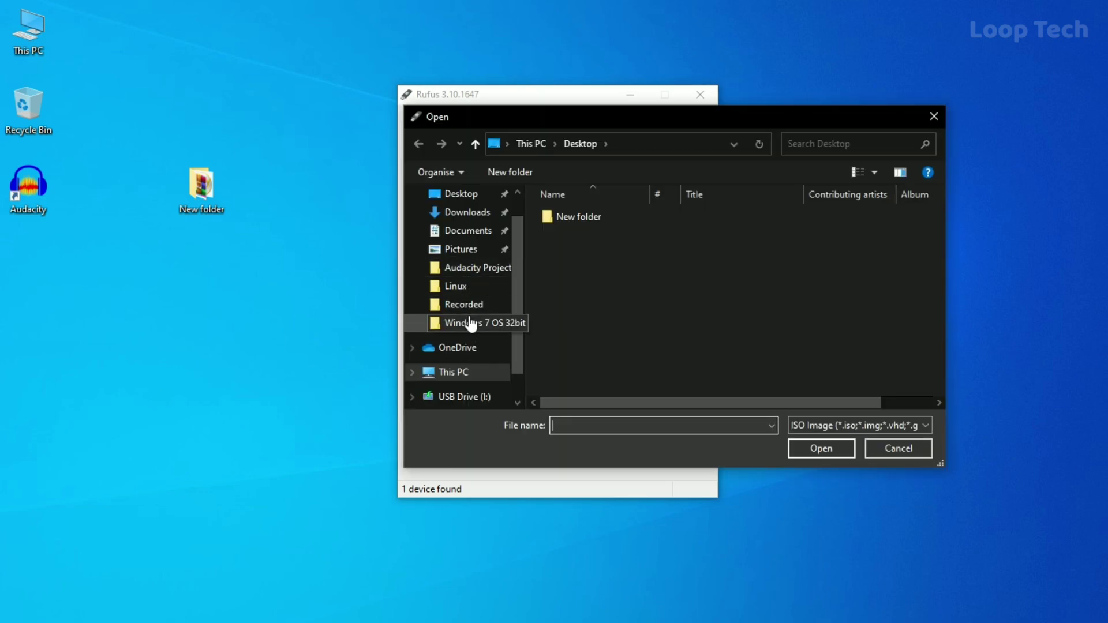
double_click(577, 217)
left_click(613, 222)
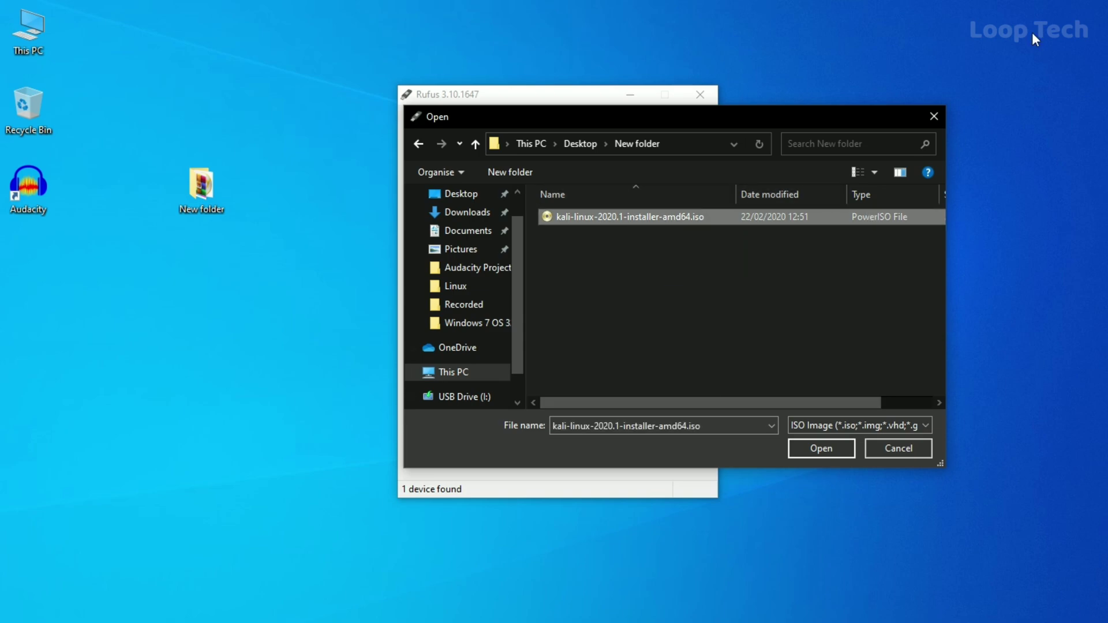
left_click(835, 447)
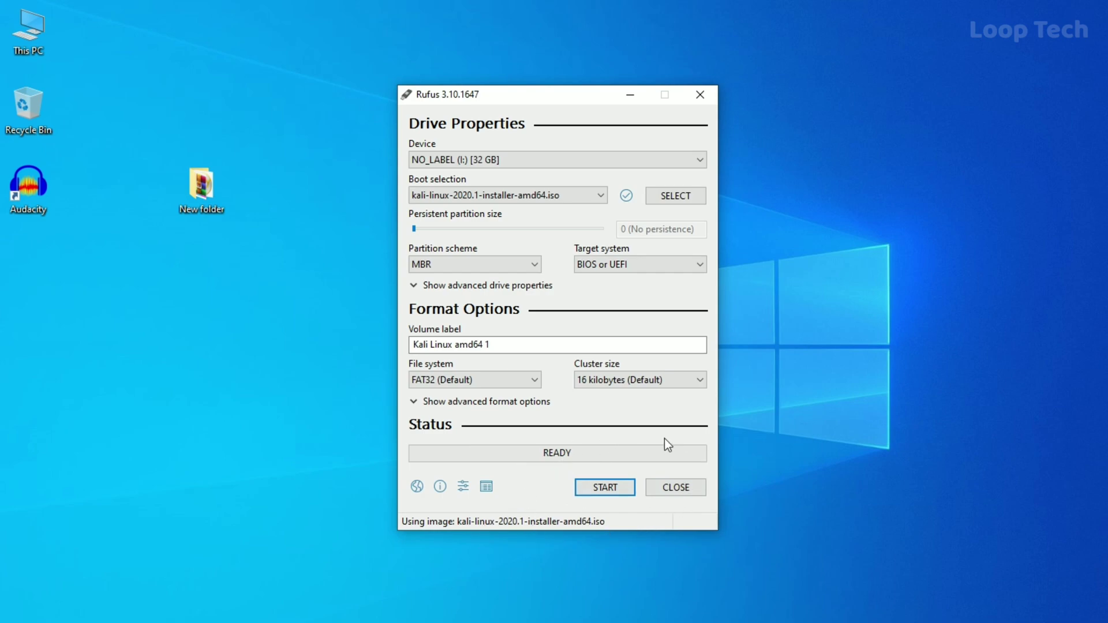
Write the image to the 32 GB USB drive in ISO Image mode, allowing the Syslinux file download and the erasing of the drive
left_click(614, 490)
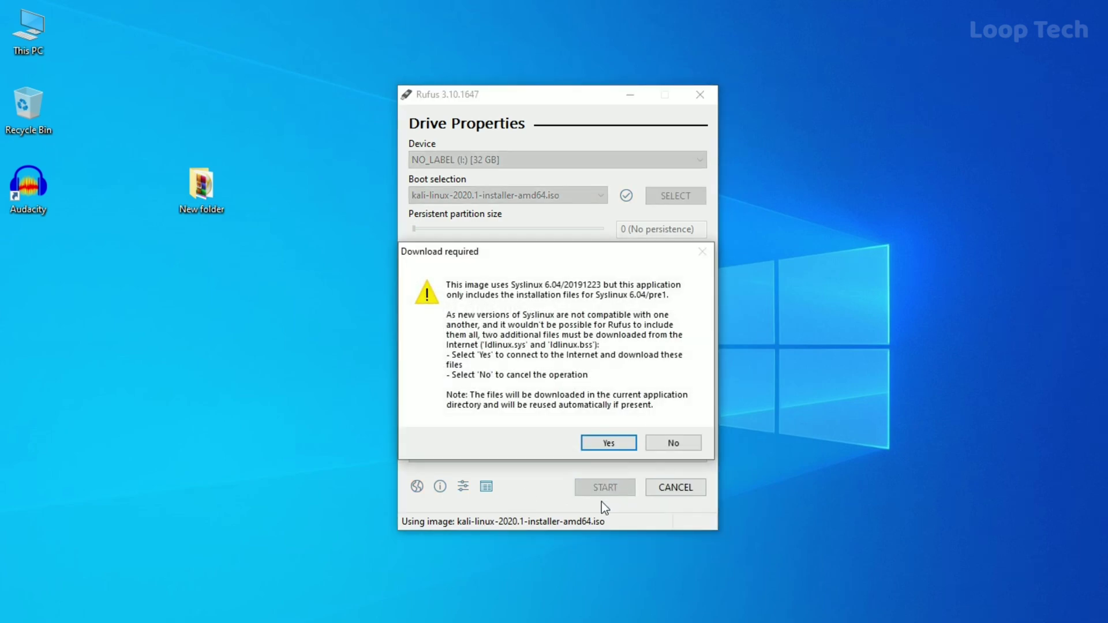
left_click(609, 442)
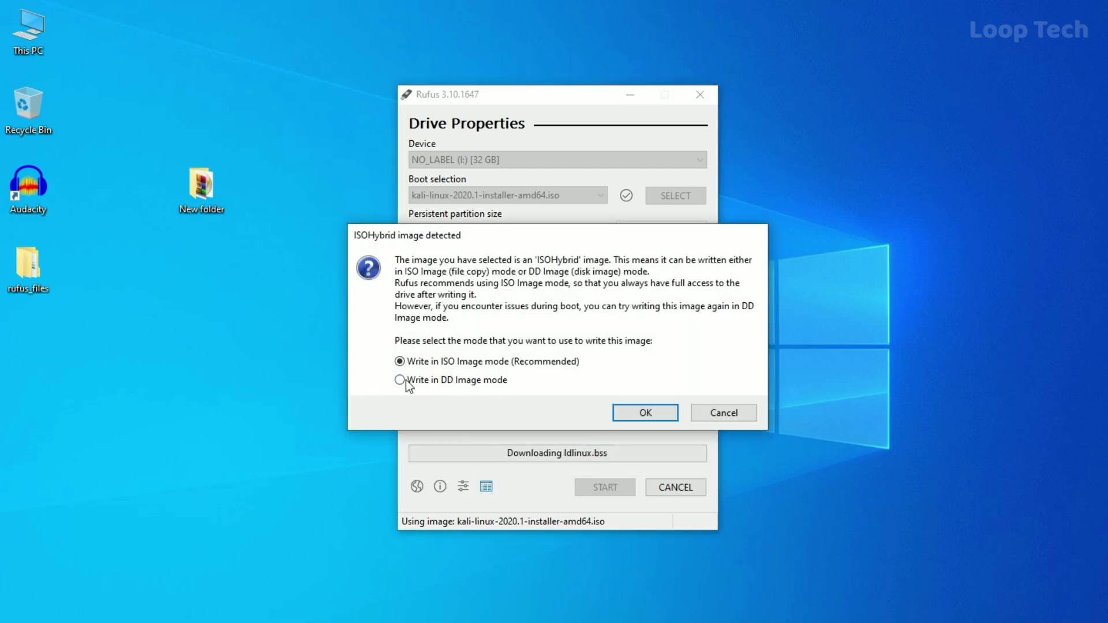
left_click(646, 413)
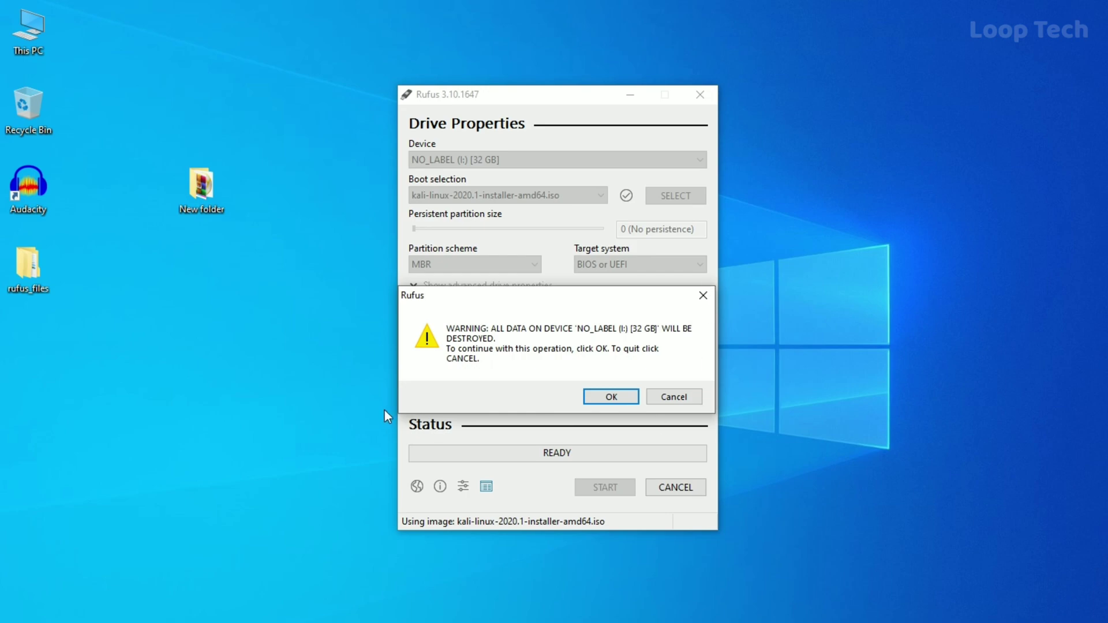
left_click(623, 397)
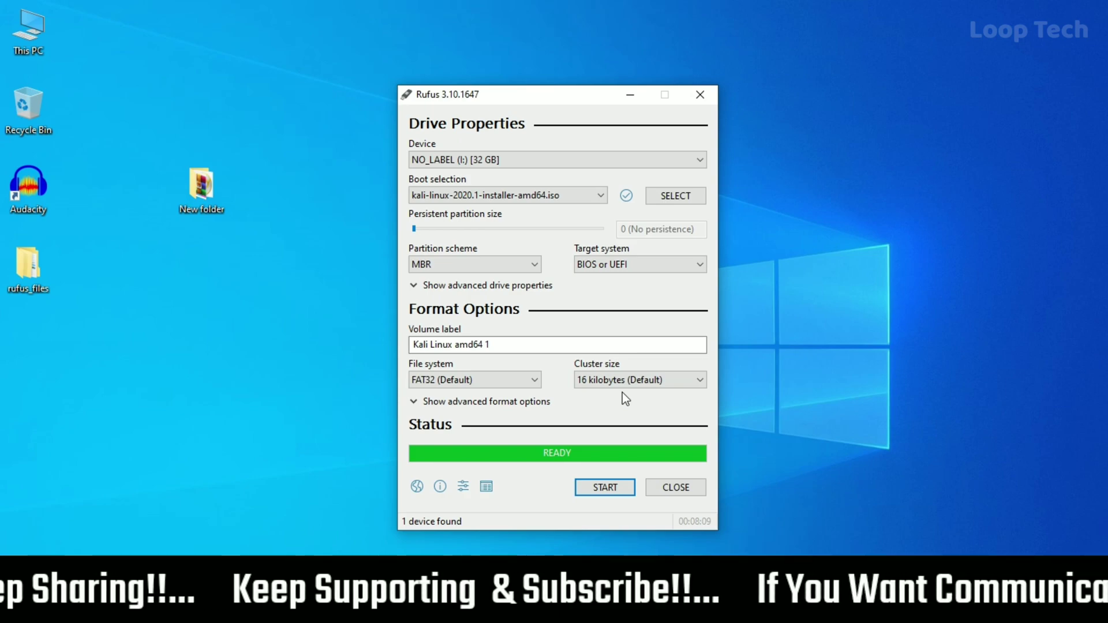
Close Rufus and return to the desktop
left_click(683, 488)
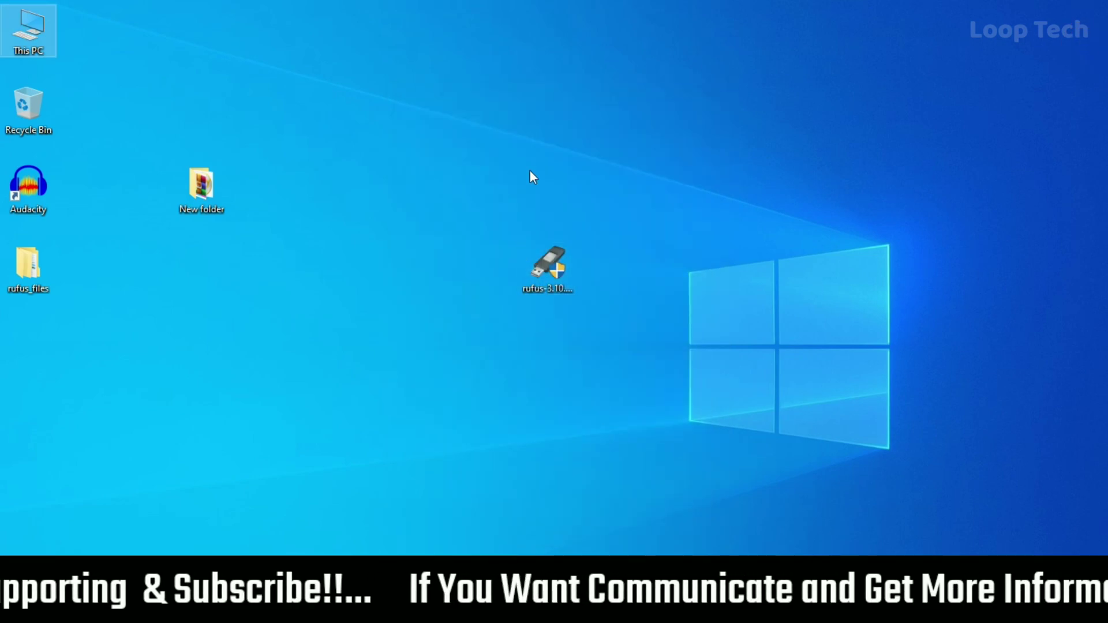
right_click(497, 166)
left_click(611, 213)
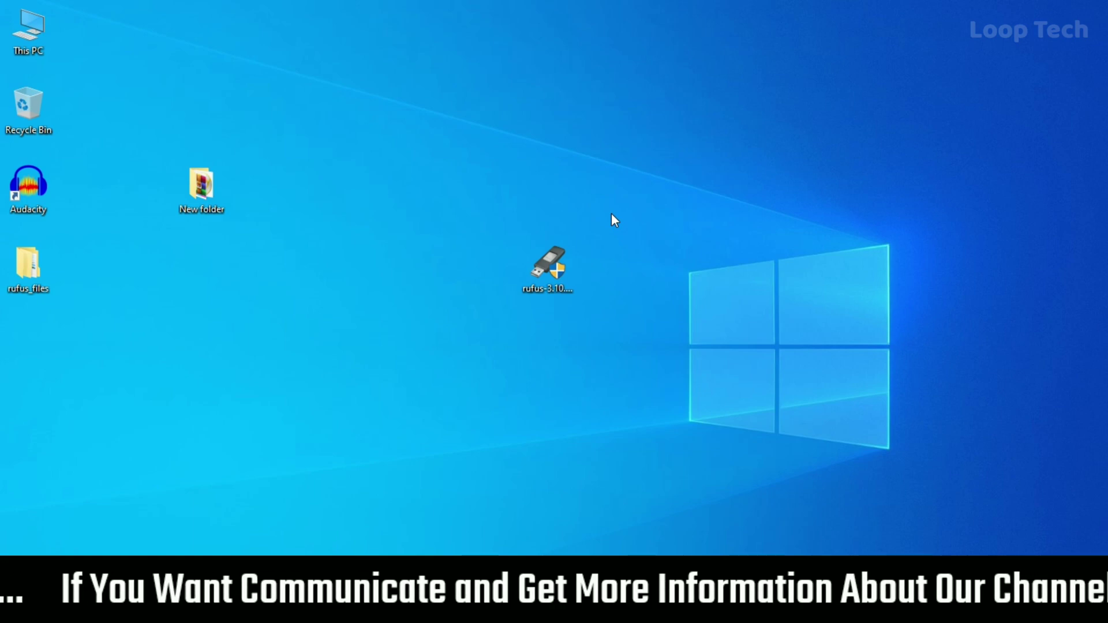